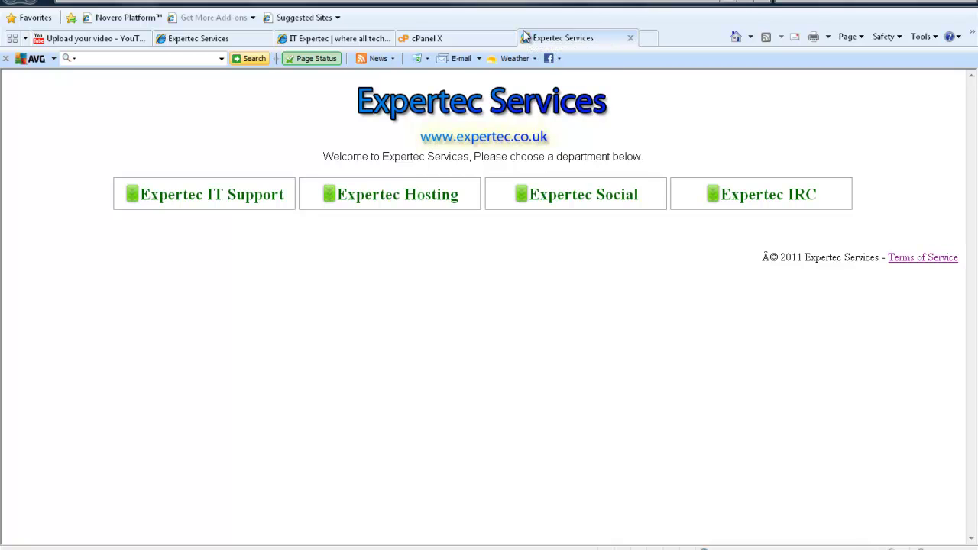
Open the Expertec Hosting website from the department list and go to its hosting plans.
left_click(355, 196)
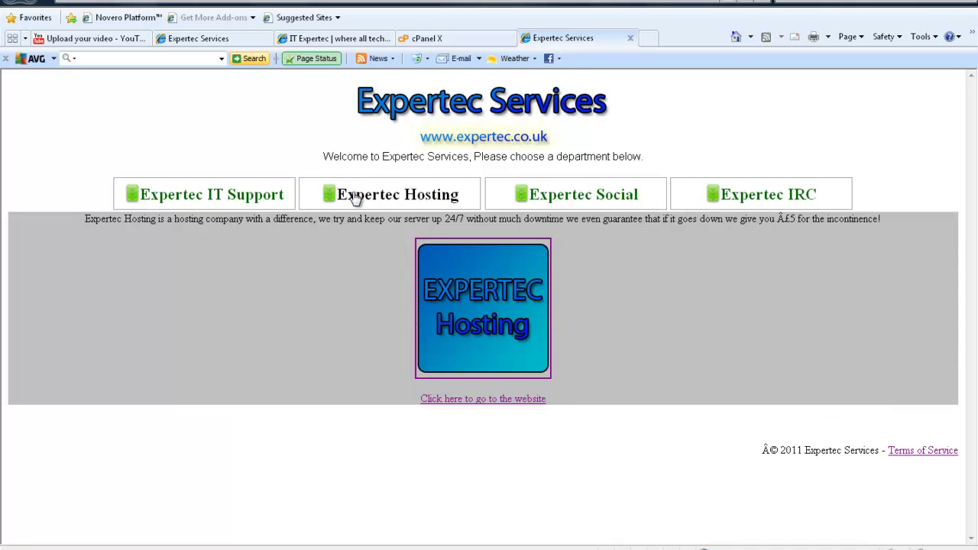
left_click(522, 268)
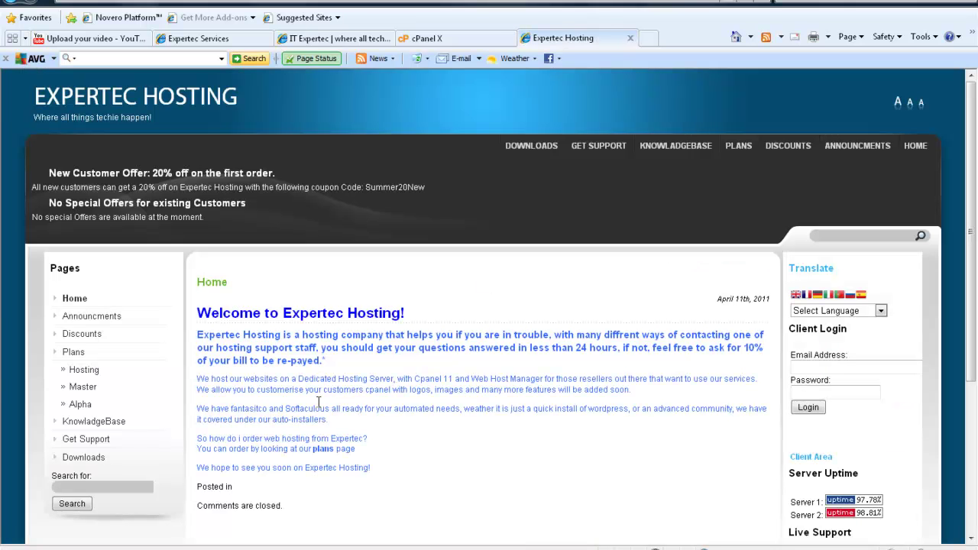
left_click(94, 376)
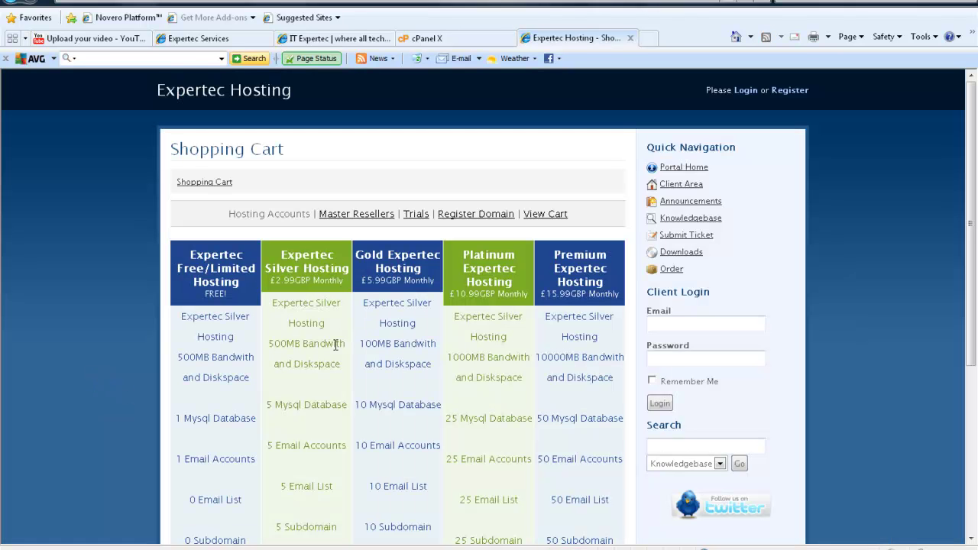
Review the hosting account plans and open the trial packages.
scroll(405, 306, "down", 3)
scroll(403, 317, "up", 3)
left_click(418, 216)
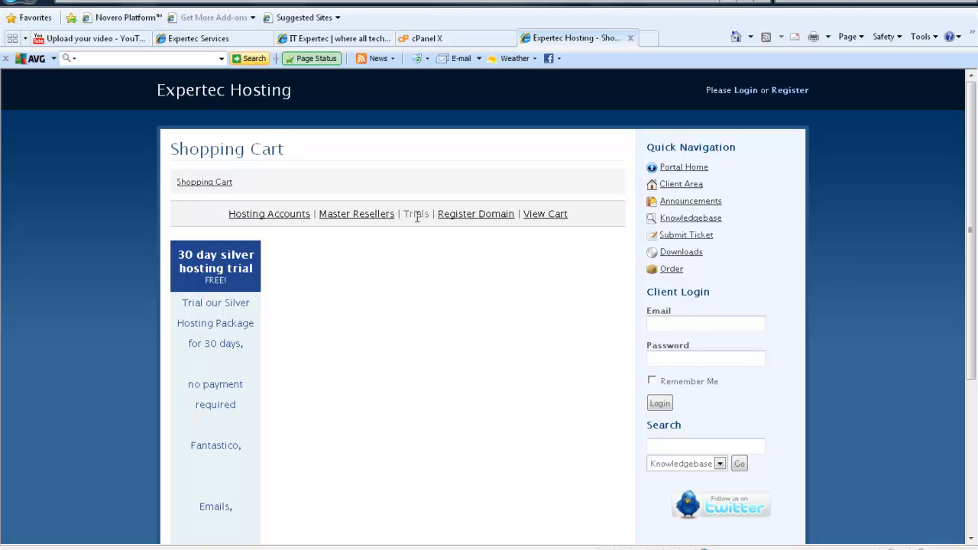
Log in to the client area with the account e-mail and password, and accept updating the stored password.
left_click(662, 325)
type("ed")
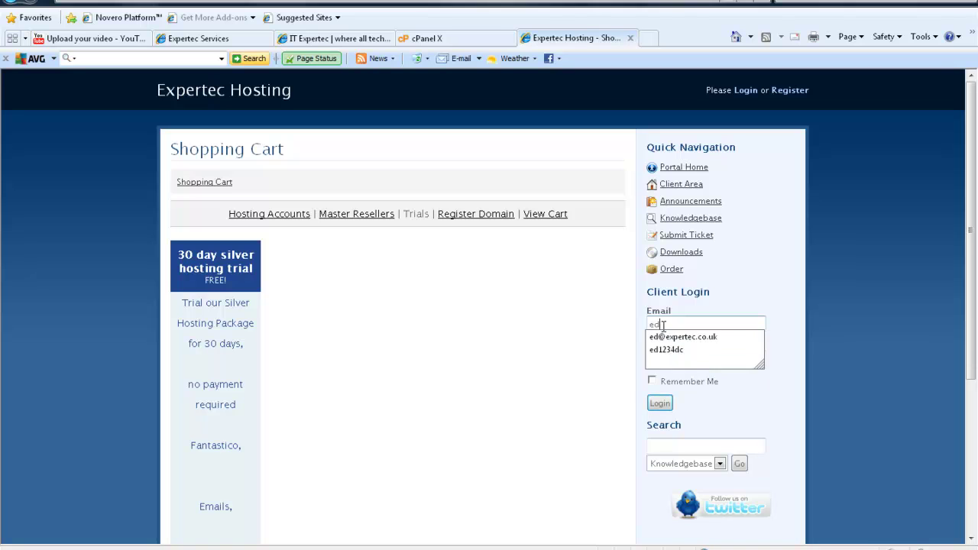
key("Down")
key("Return")
key("Tab")
type("****")
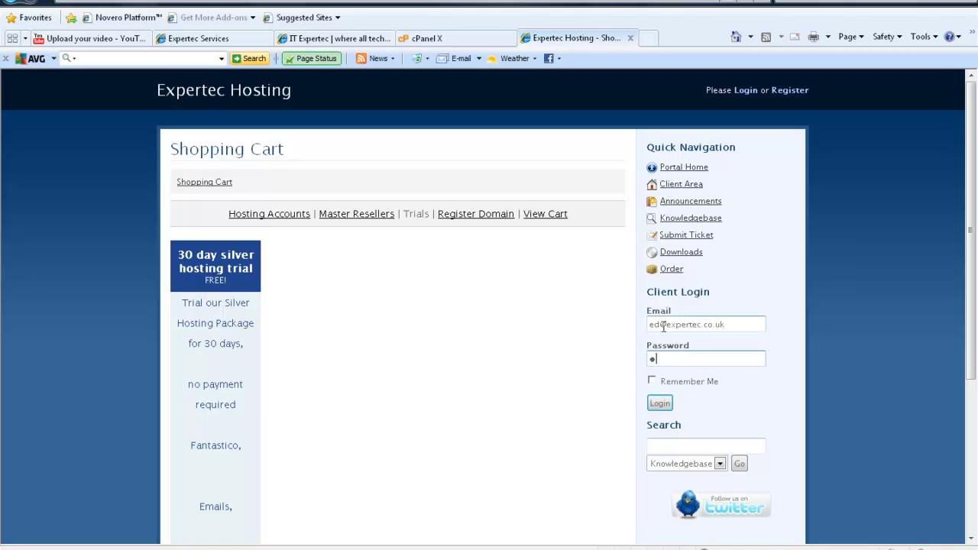
type("******")
key("Return")
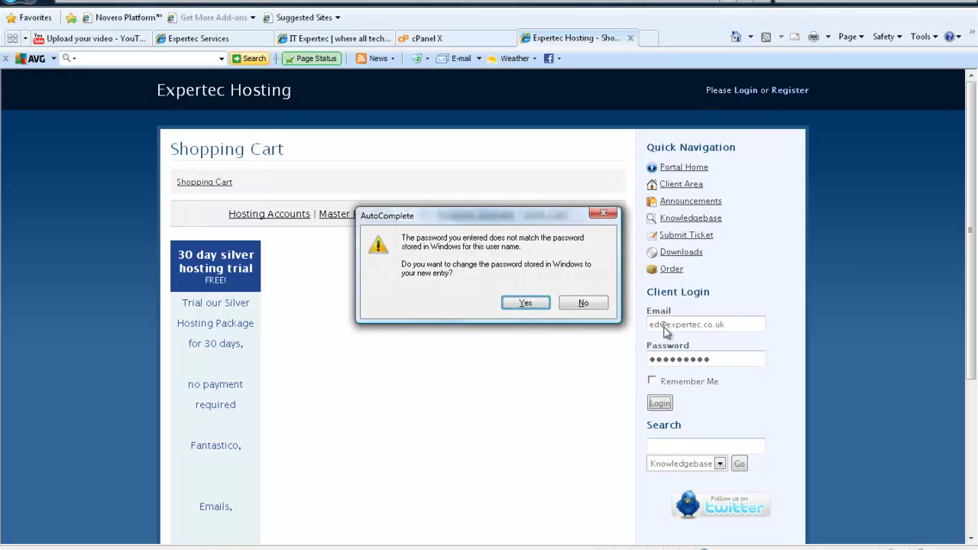
key("Return")
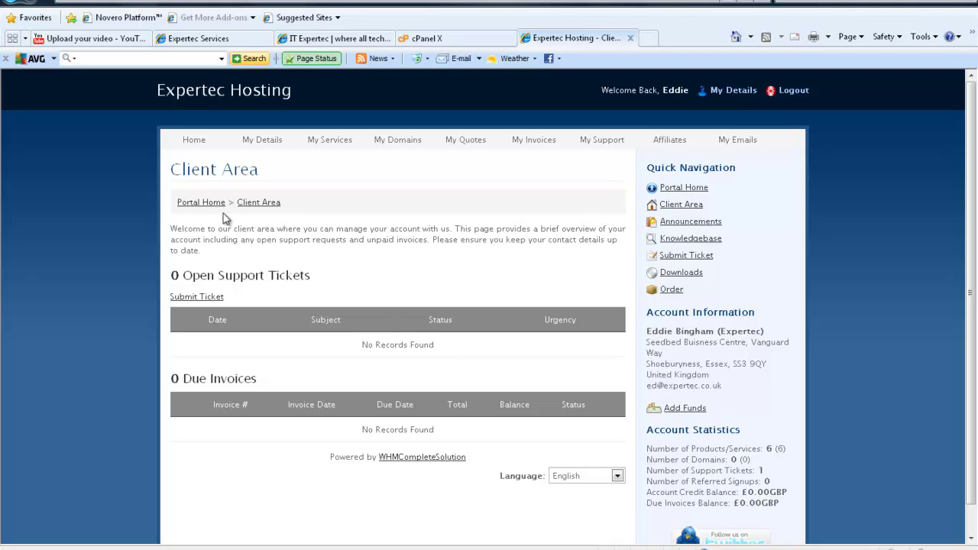
View the portal home page and return to the client area overview.
left_click(203, 201)
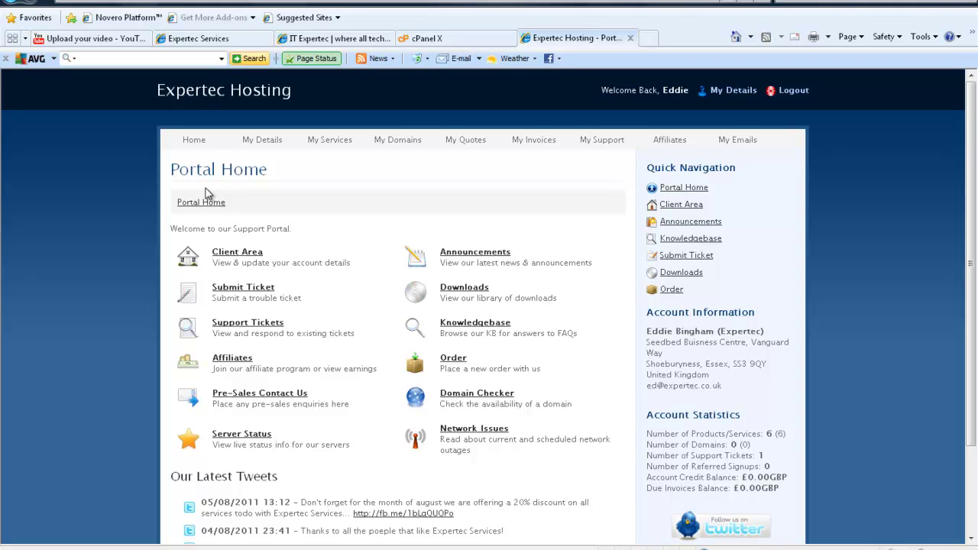
left_click(671, 291)
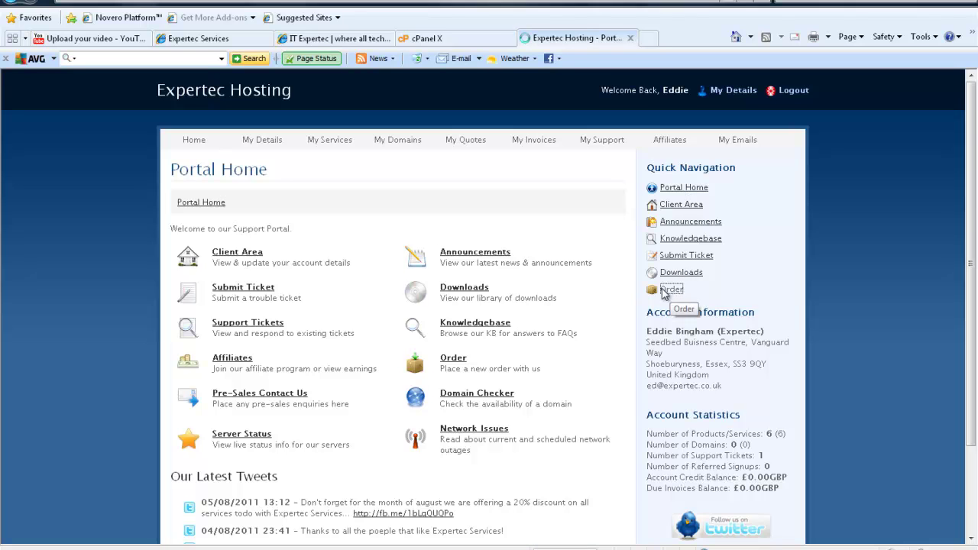
left_click(681, 204)
Open the list of services and review the product details of the expertec-social.co.uk hosting account.
left_click(334, 139)
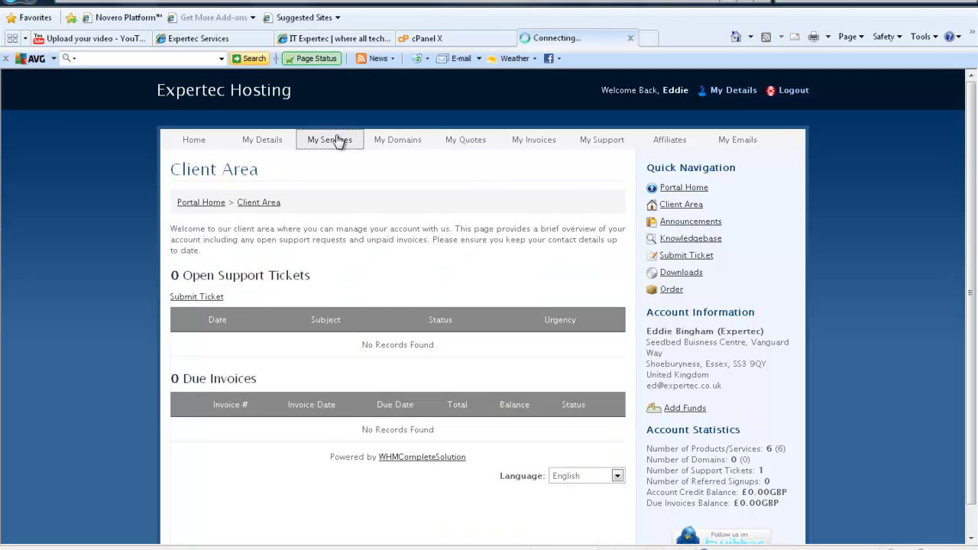
scroll(332, 247, "down", 3)
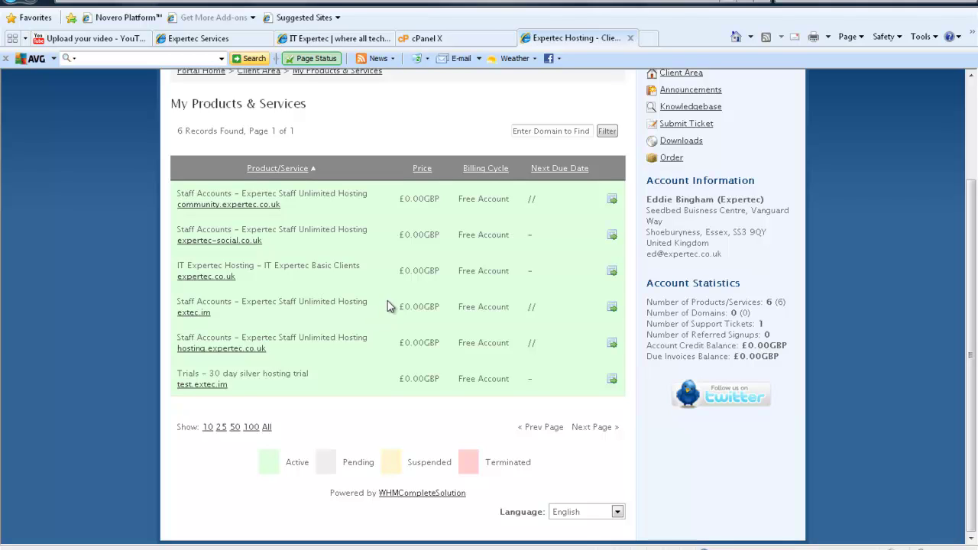
left_click(611, 237)
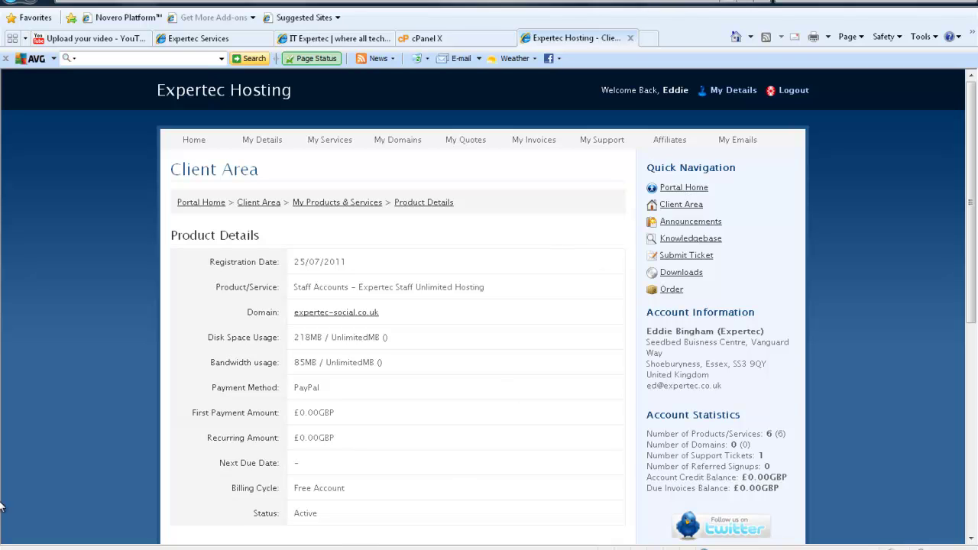
scroll(91, 460, "down", 3)
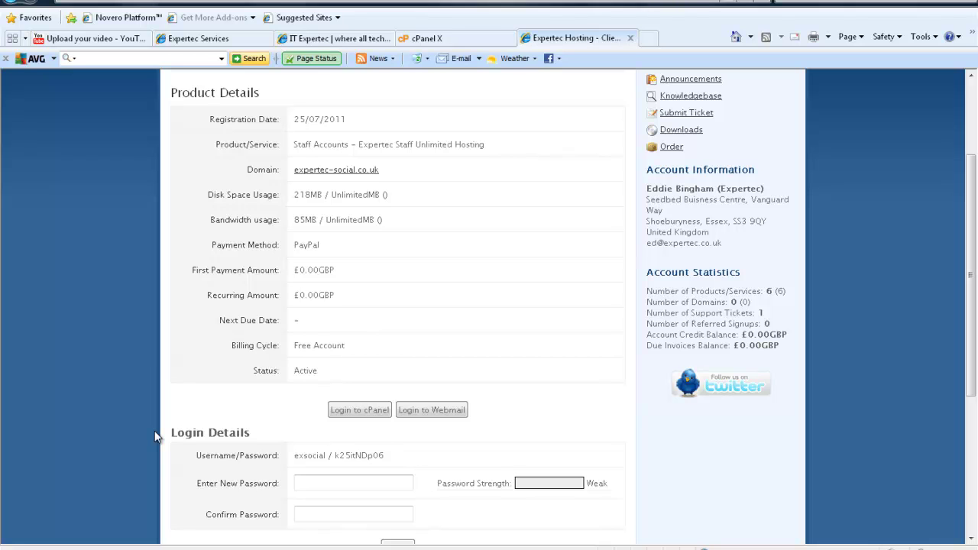
scroll(155, 436, "down", 5)
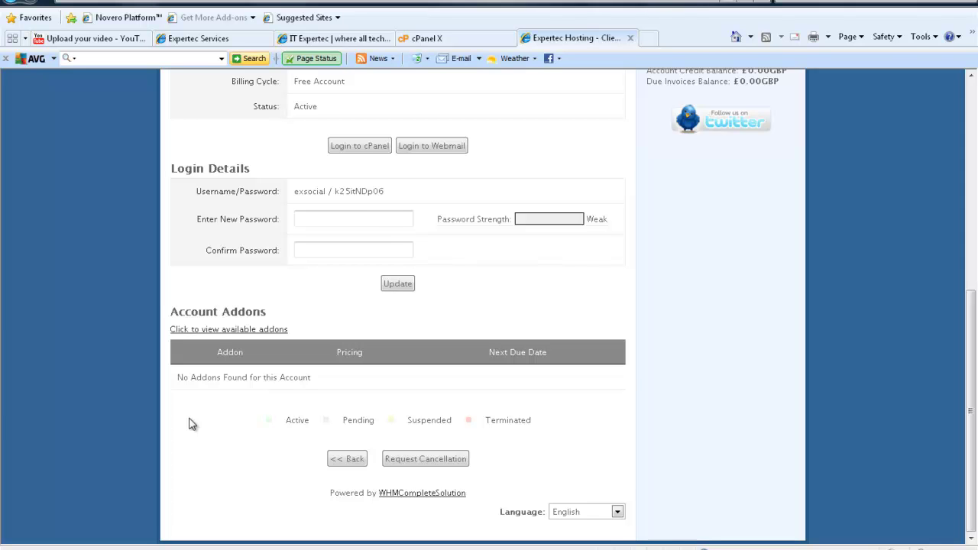
scroll(176, 344, "up", 5)
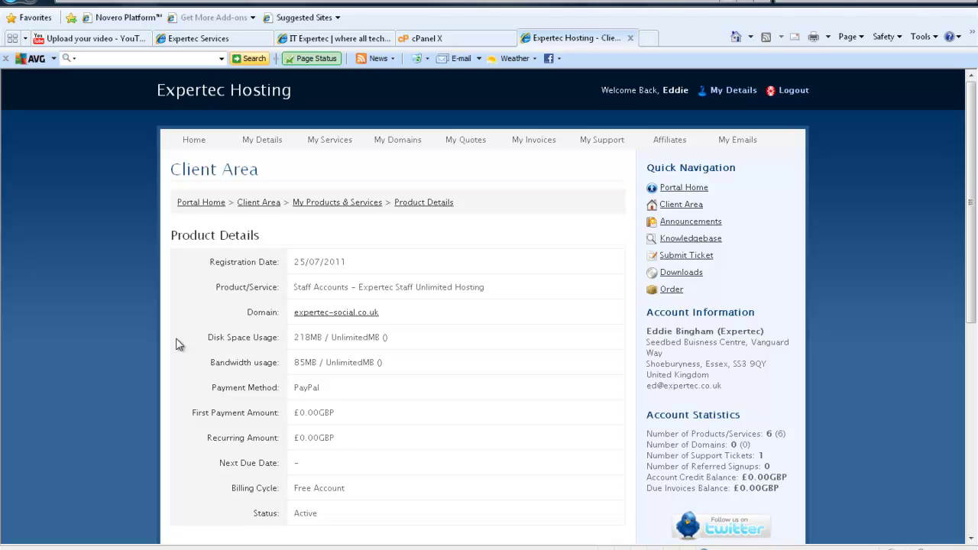
View the account's domains and quotes, and bring up its support tickets.
left_click(397, 144)
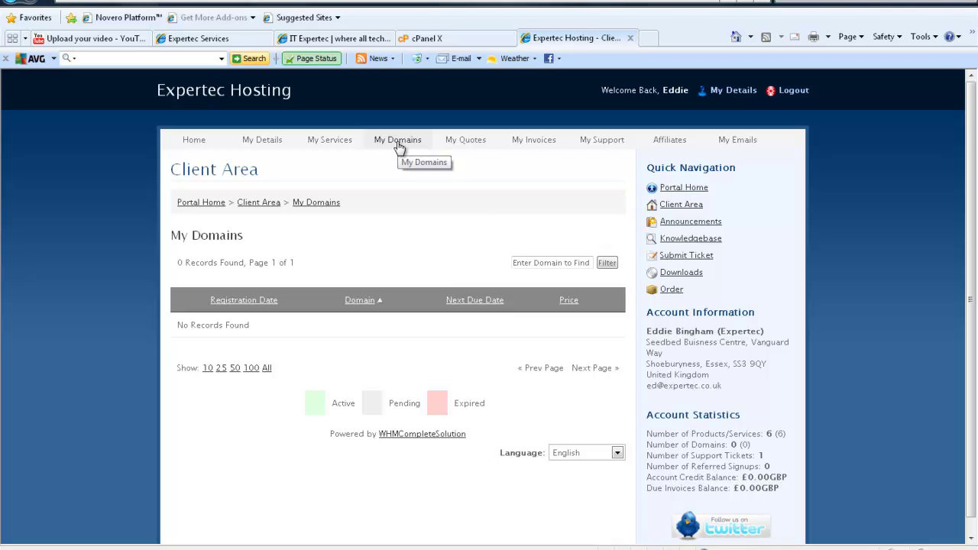
left_click(458, 144)
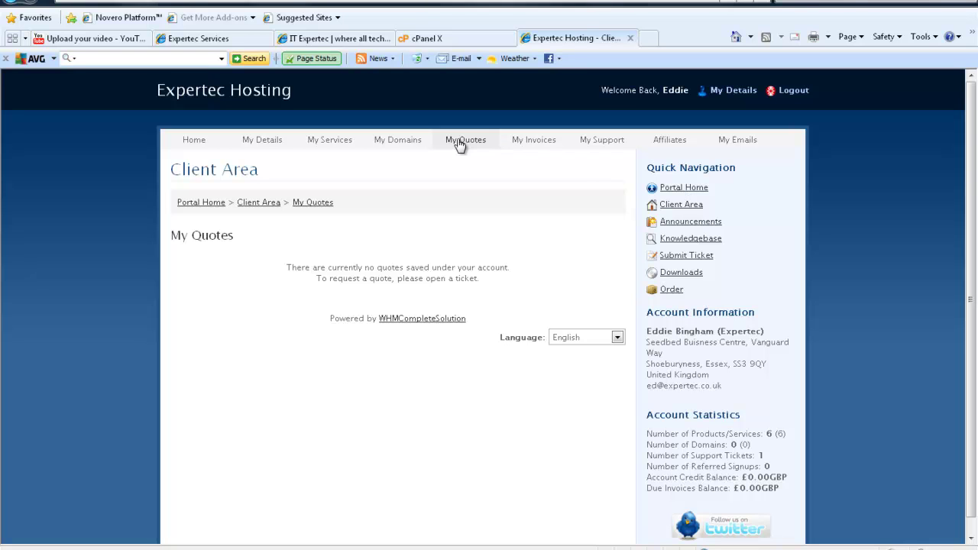
left_click(585, 142)
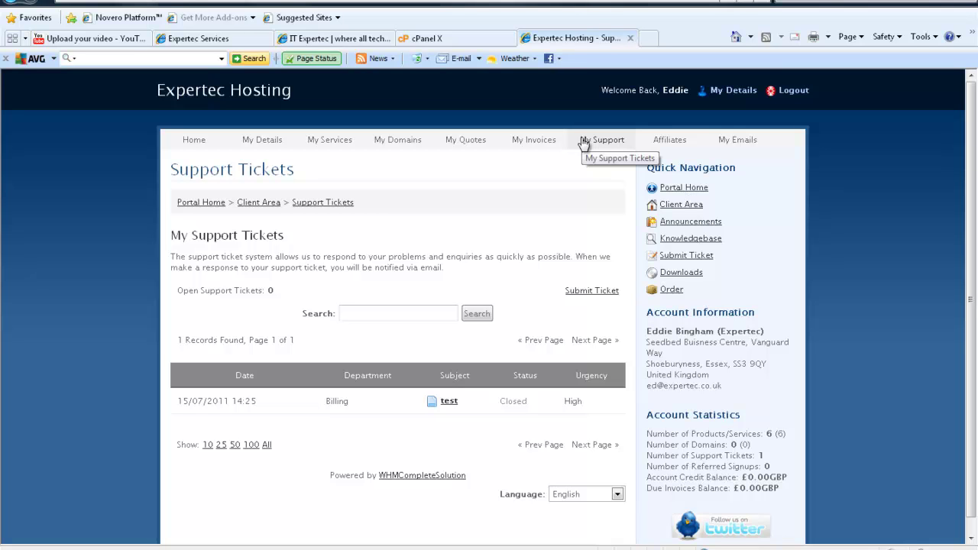
Start a new support ticket for the Emergency Contact department and set its urgency to High.
left_click(586, 295)
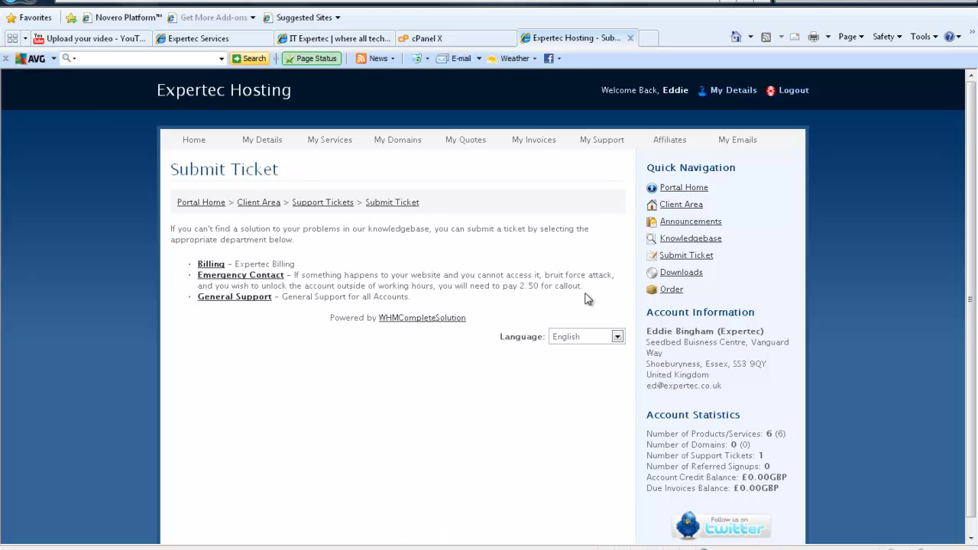
left_click(274, 276)
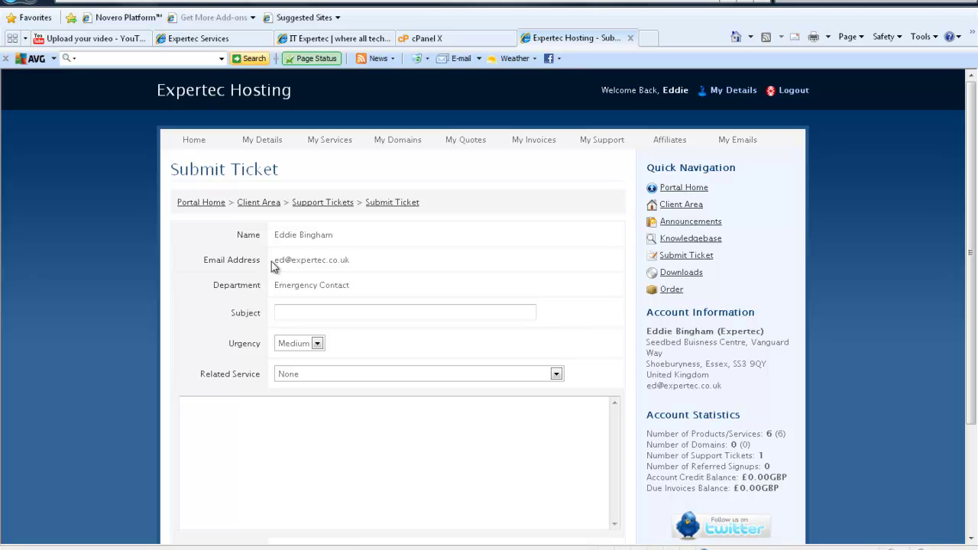
left_click(317, 343)
left_click(303, 367)
scroll(379, 341, "down", 2)
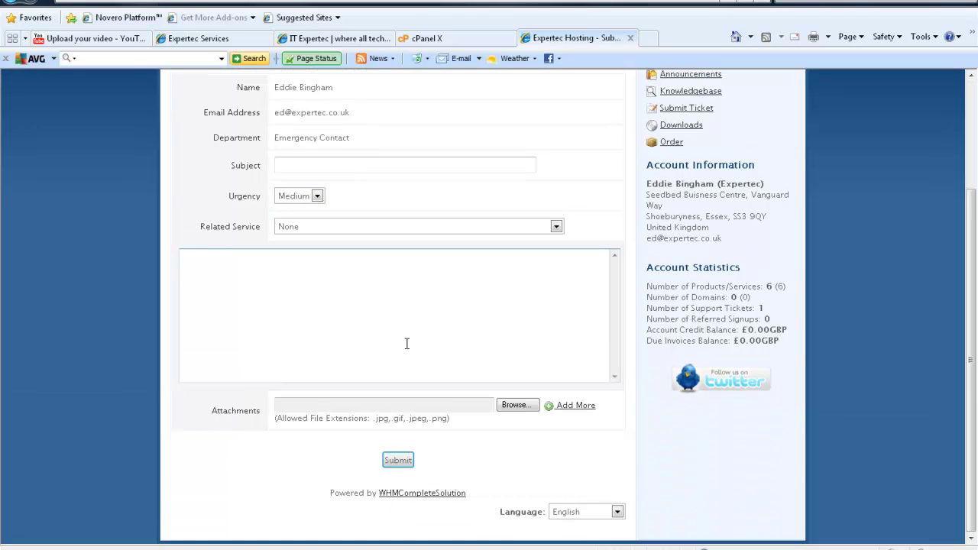
left_click(317, 197)
left_click(302, 207)
left_click(336, 164)
type("E")
key("BackSpace")
Set the ticket's related service to the 30 day silver hosting trial for test.extec.im.
left_click(364, 226)
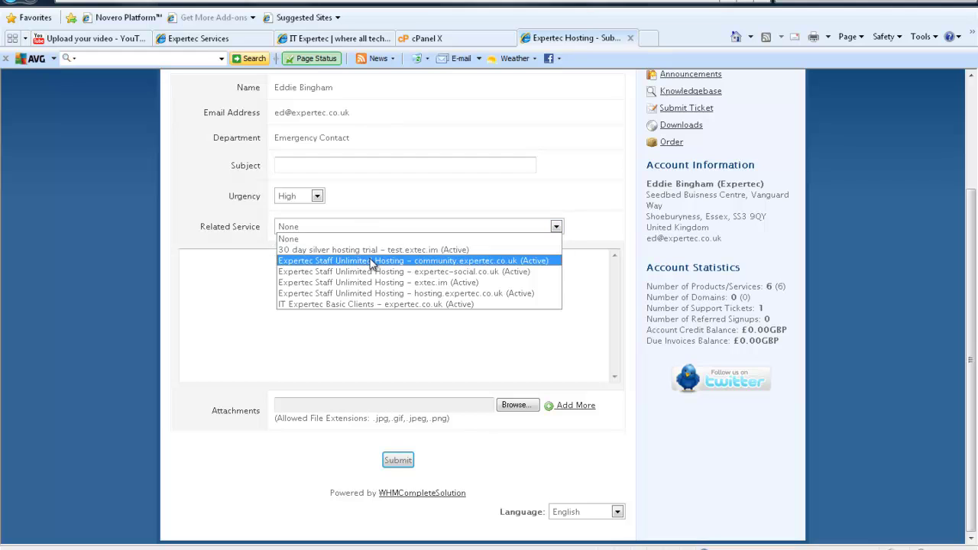
left_click(375, 240)
left_click(373, 229)
left_click(373, 249)
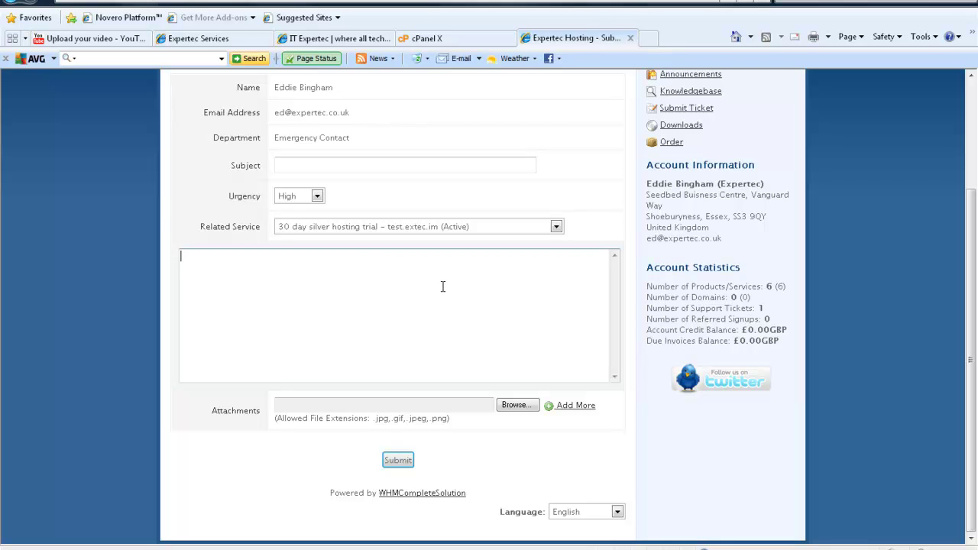
Fill in the ticket with the subject "df" and the message "gssdfgsdh".
scroll(442, 286, "up", 3)
scroll(430, 273, "down", 3)
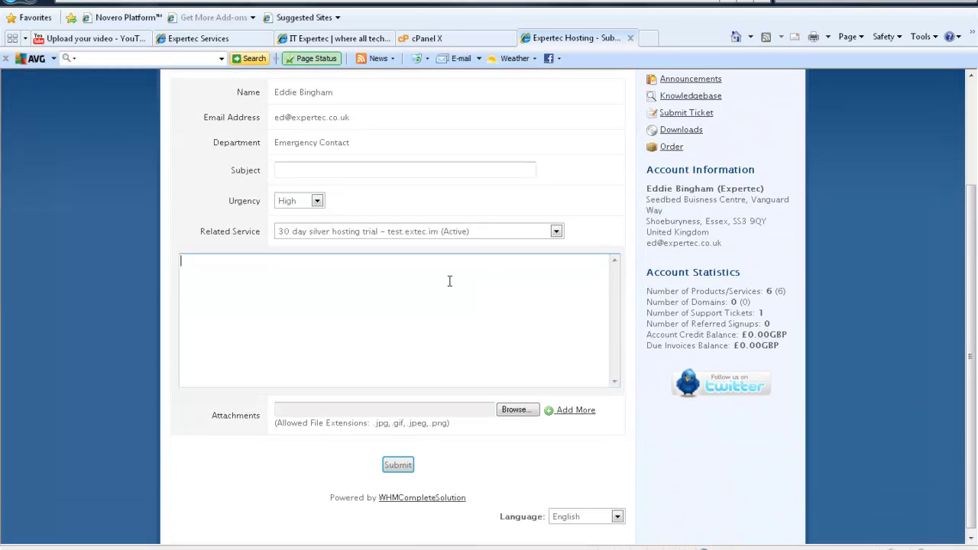
scroll(450, 280, "up", 1)
scroll(440, 230, "up", 1)
left_click(440, 238)
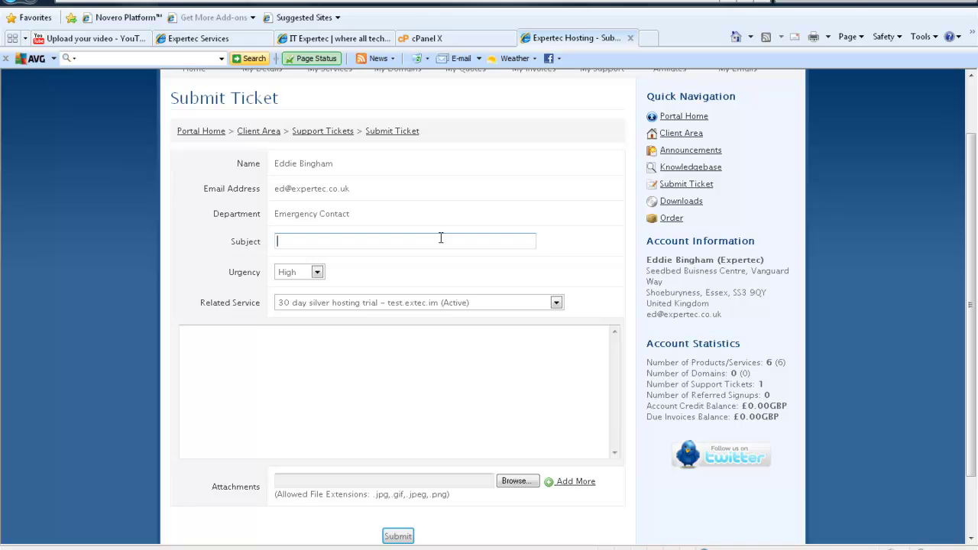
type("df")
left_click(389, 354)
type("gssdfgsdh")
Submit the support ticket and open the newly created ticket.
scroll(416, 451, "up", 1)
scroll(420, 439, "down", 2)
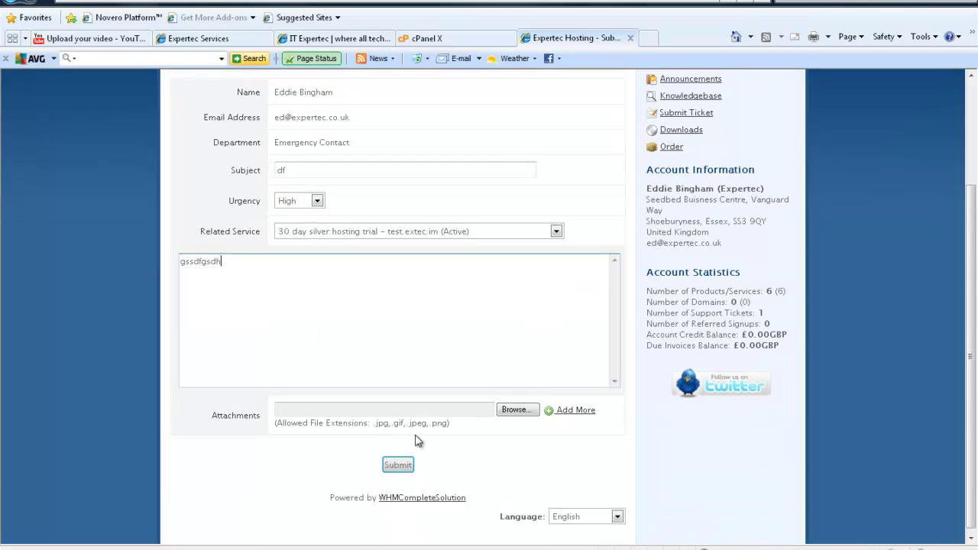
left_click(405, 466)
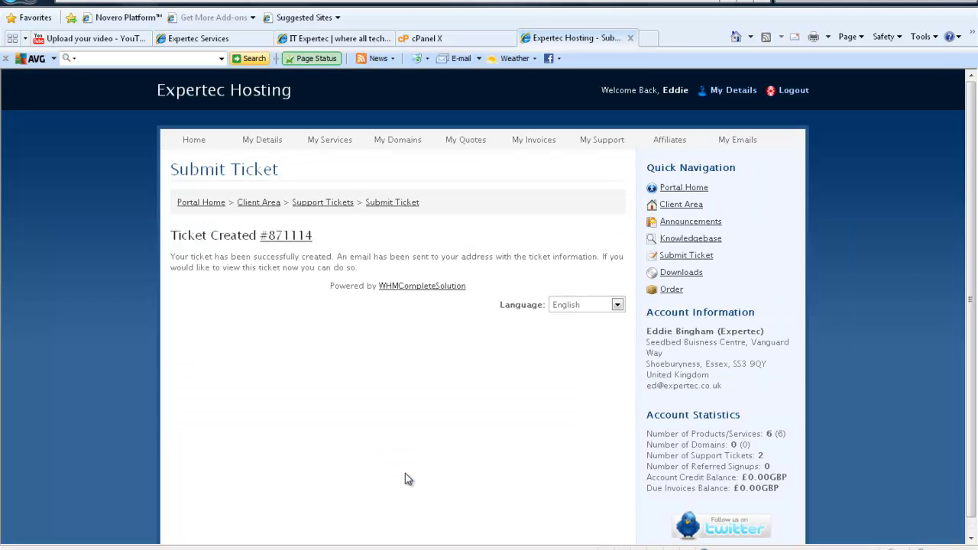
left_click(286, 235)
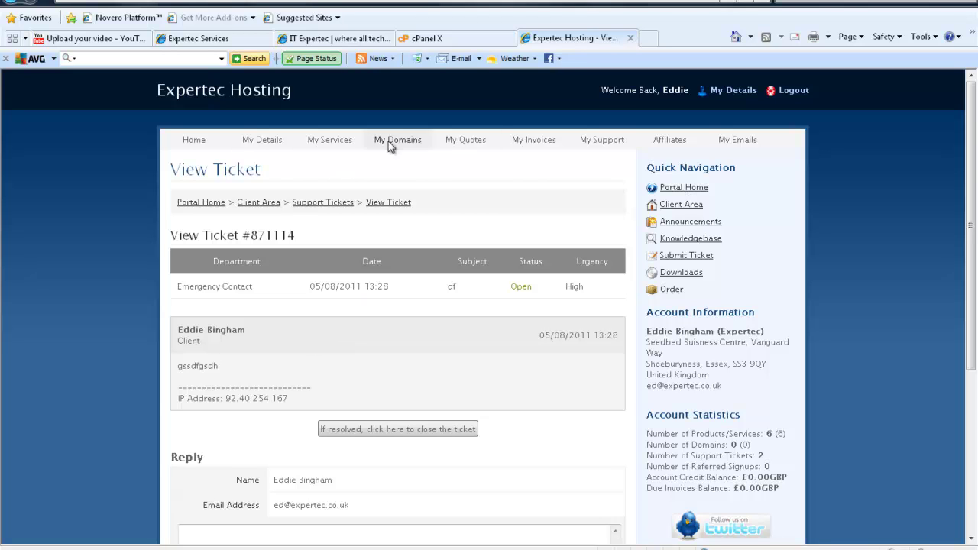
Open the account's invoices, review the details of invoice 1, and close its window.
left_click(650, 143)
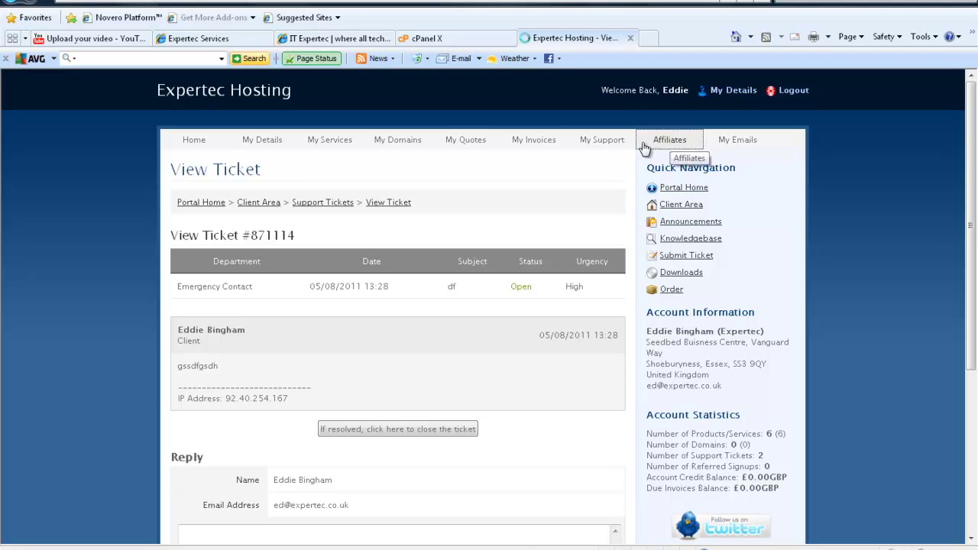
left_click(533, 140)
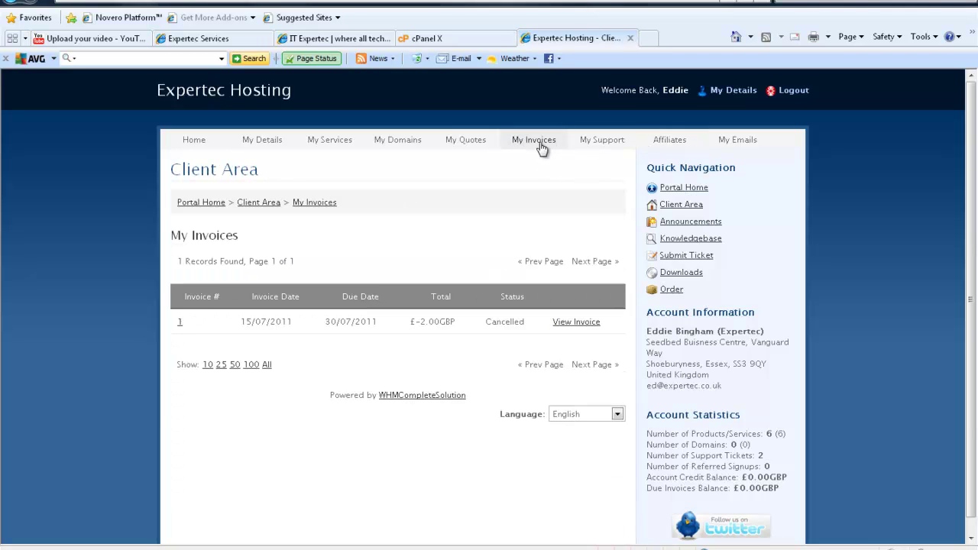
left_click(577, 323)
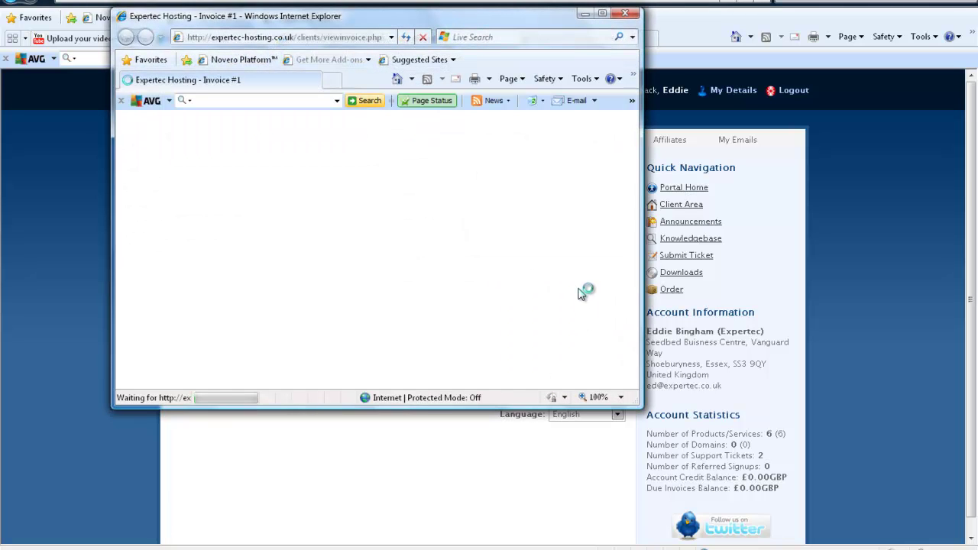
scroll(566, 295, "down", 3)
scroll(559, 298, "up", 3)
scroll(558, 300, "down", 3)
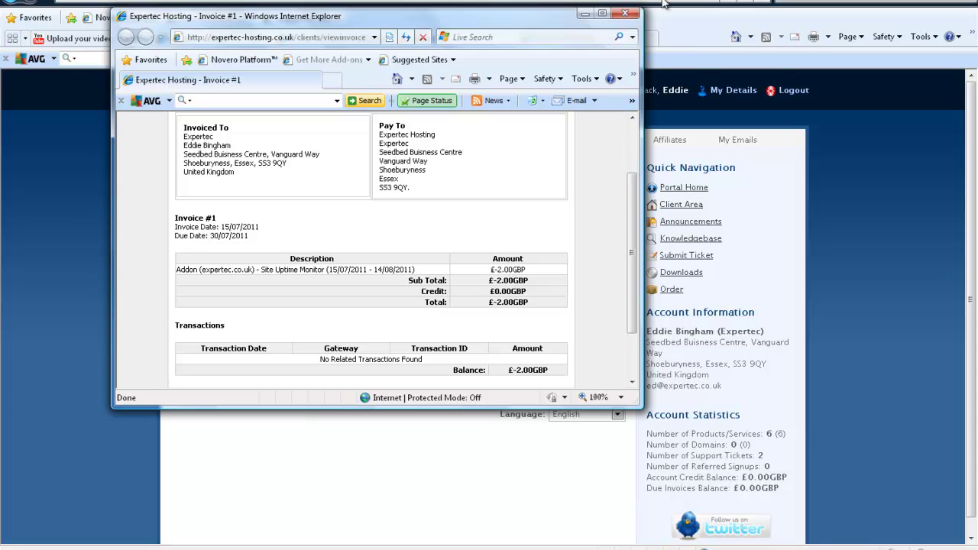
left_click_drag(636, 7, 634, 7)
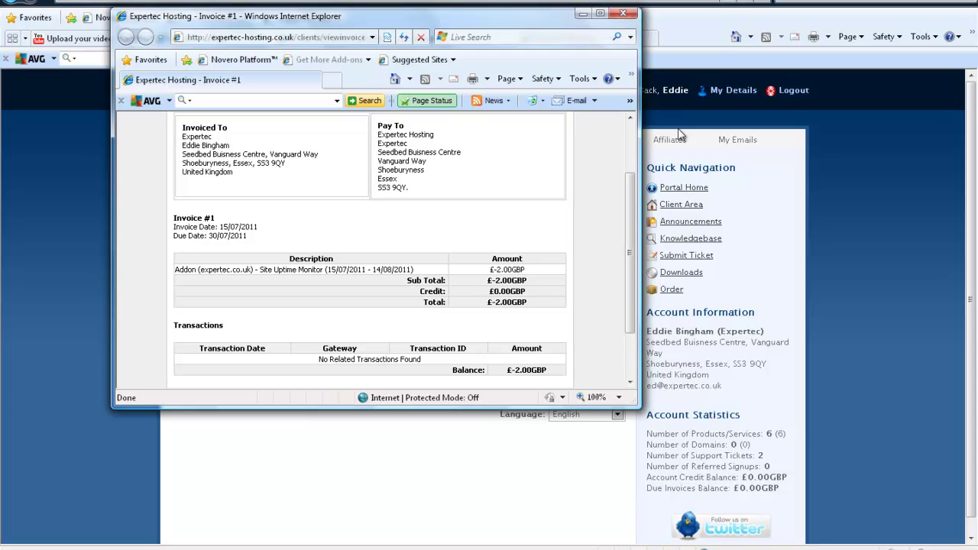
left_click(623, 15)
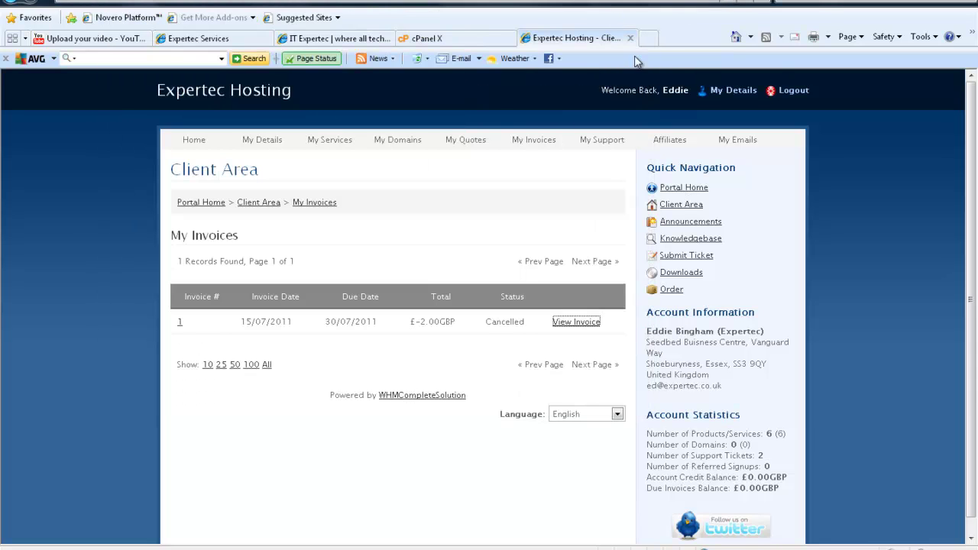
Open the affiliate statistics page, then the account's email history, and look through the listed messages.
left_click(662, 142)
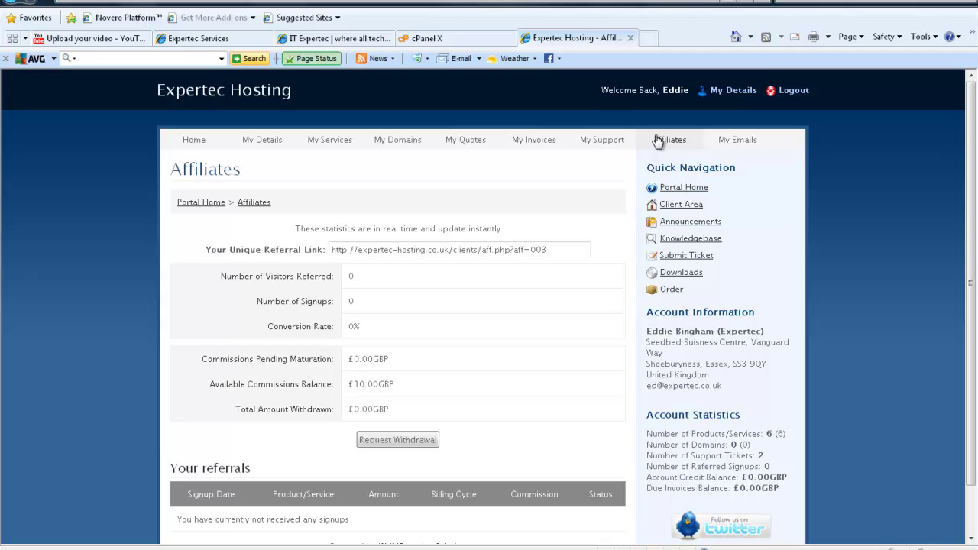
left_click(734, 139)
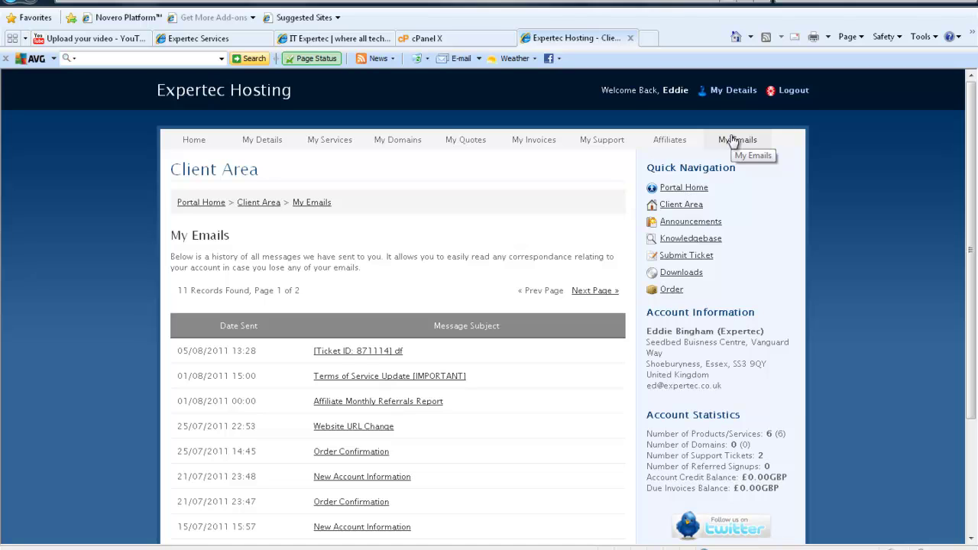
scroll(327, 360, "down", 5)
scroll(316, 410, "up", 5)
scroll(359, 451, "down", 2)
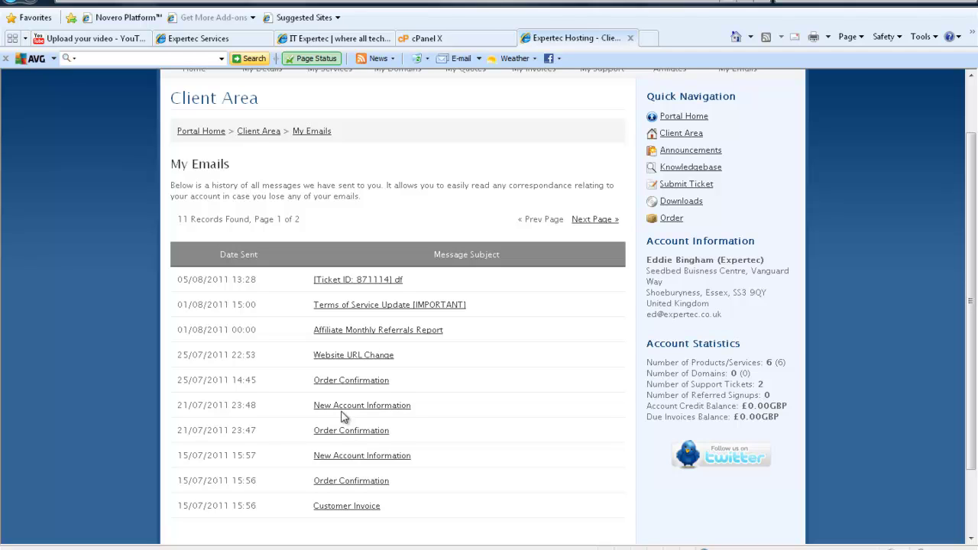
scroll(341, 416, "up", 2)
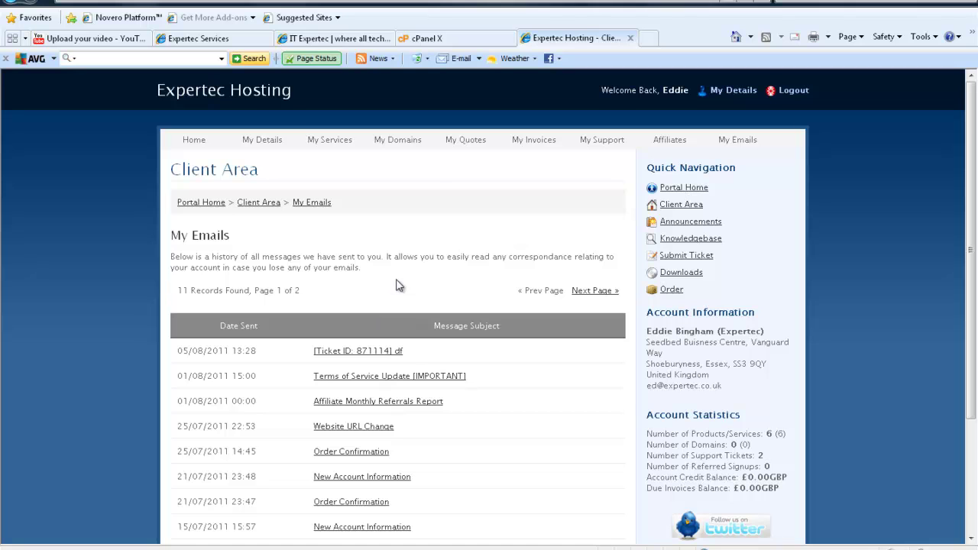
Switch to the open cPanel page for expertec-social.co.uk and look over its stats and feature sections.
left_click(434, 38)
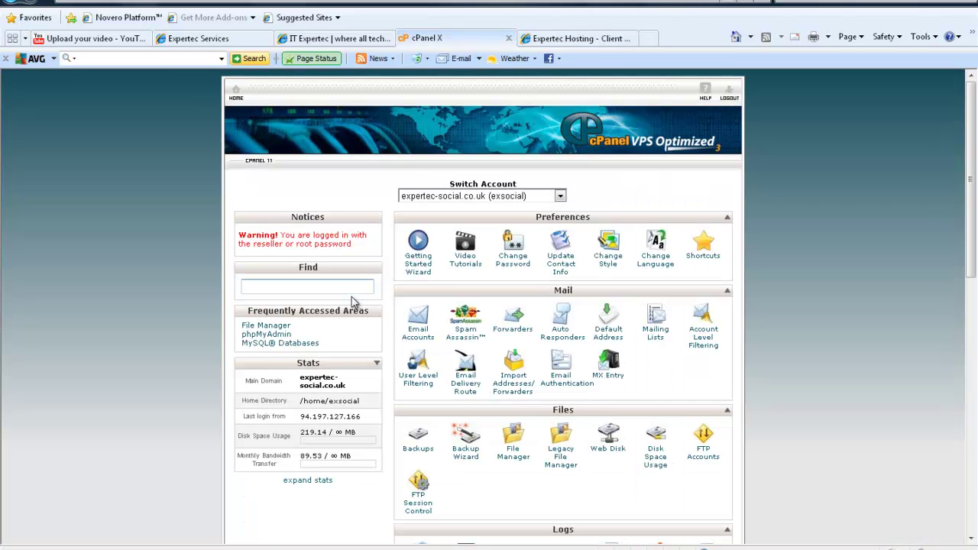
scroll(387, 288, "down", 6)
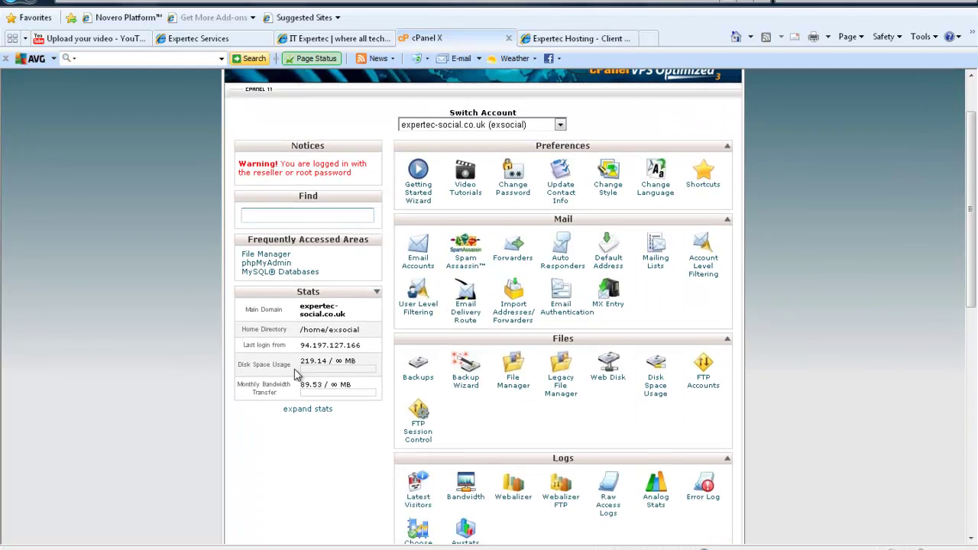
scroll(315, 376, "down", 2)
scroll(313, 377, "up", 7)
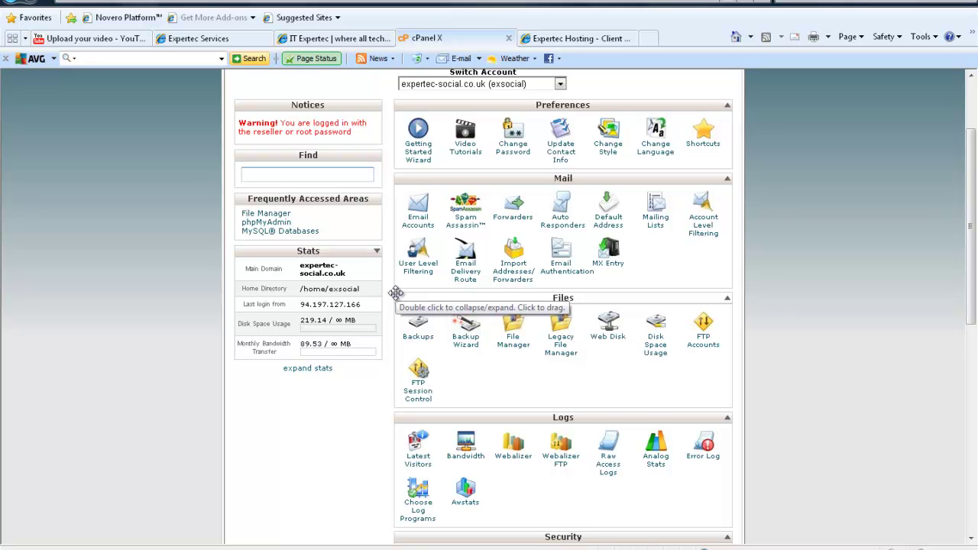
Open the Email Accounts page, signing in with the username exsocial and the account password.
left_click(431, 221)
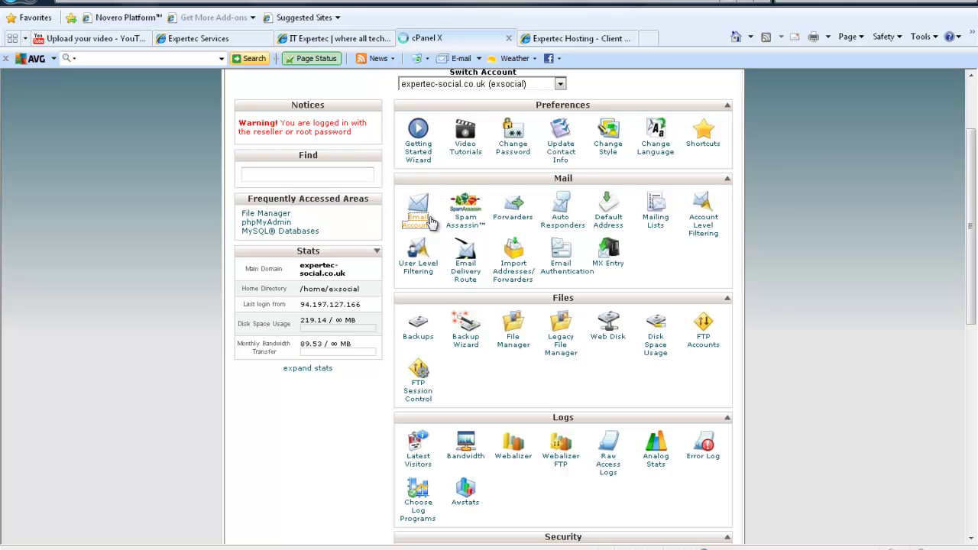
type("exsocial")
key("Tab")
type("**")
key("BackSpace")
type("********")
key("Return")
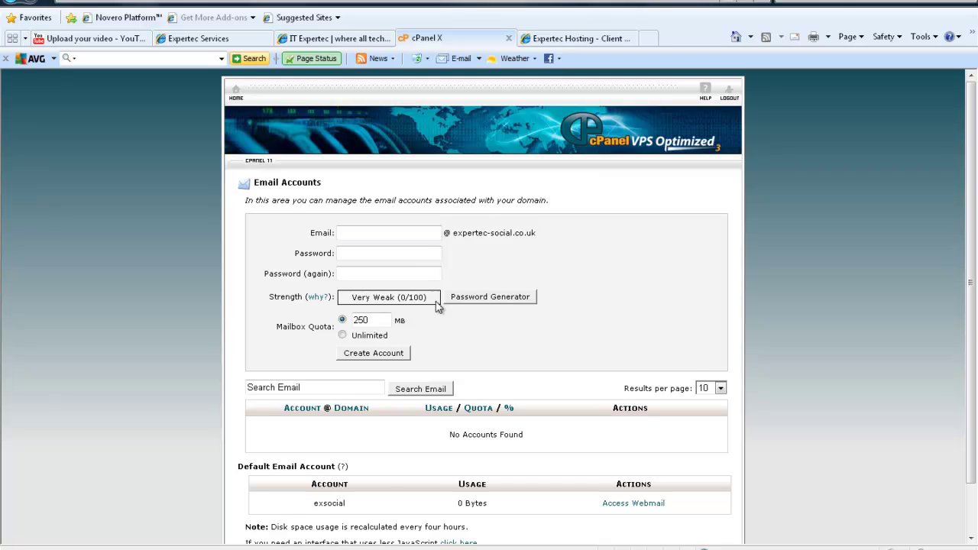
Look over the Email Accounts page and return to the cPanel home page.
scroll(397, 379, "down", 2)
scroll(398, 374, "up", 2)
left_click(235, 102)
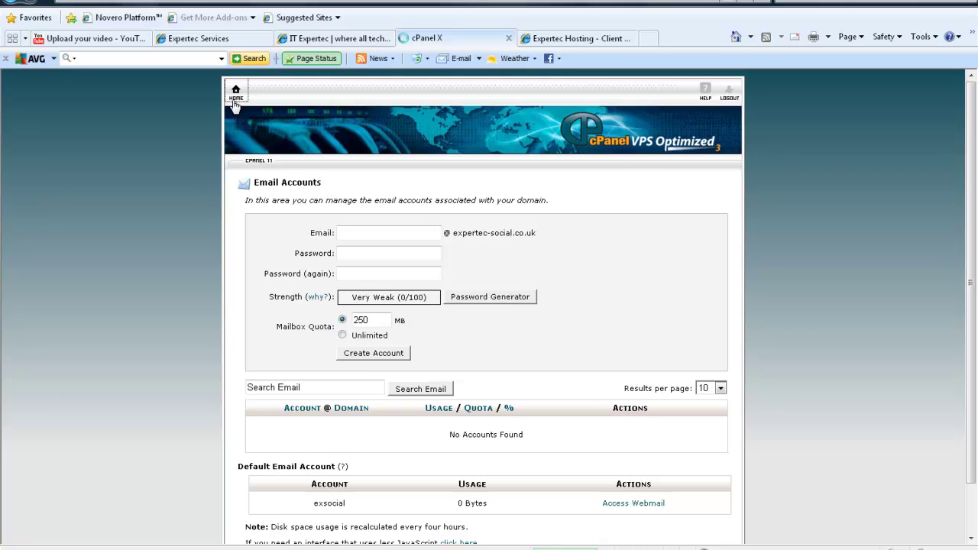
Reopen Email Accounts, examine the default email account's entry, and go back to the cPanel home page.
scroll(463, 224, "down", 3)
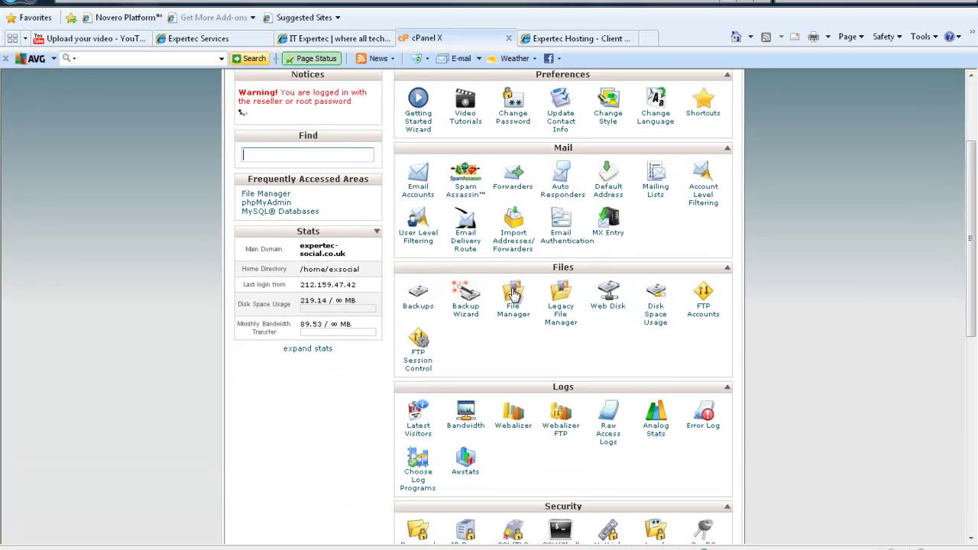
scroll(479, 310, "up", 1)
left_click(416, 264)
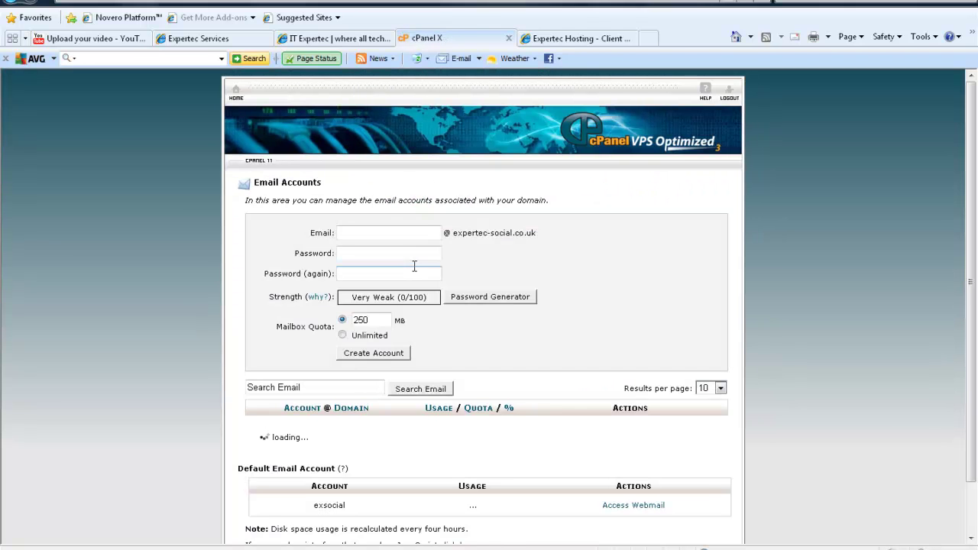
left_click_drag(308, 500, 487, 506)
mouse_move(351, 513)
left_mouse_down()
mouse_move(291, 502)
mouse_move(339, 504)
left_mouse_up()
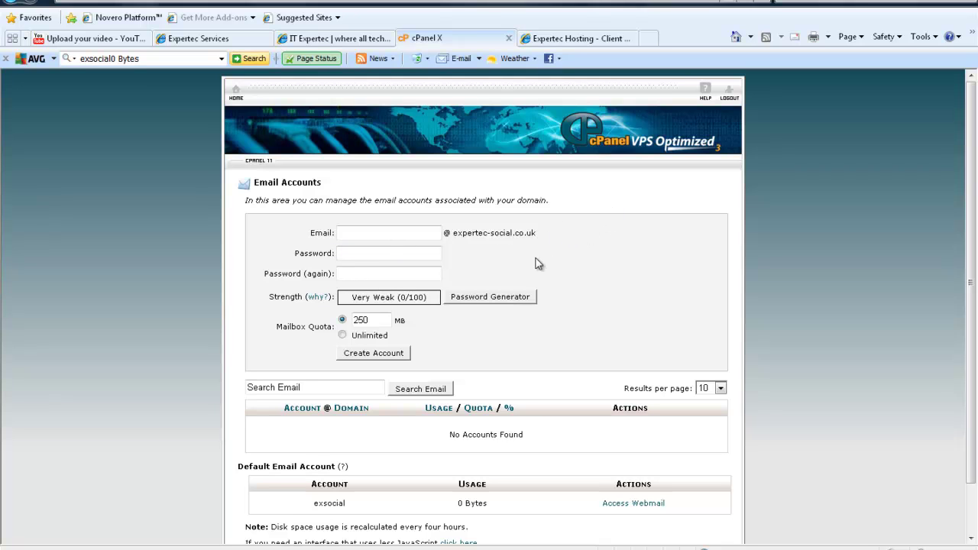
left_click(235, 95)
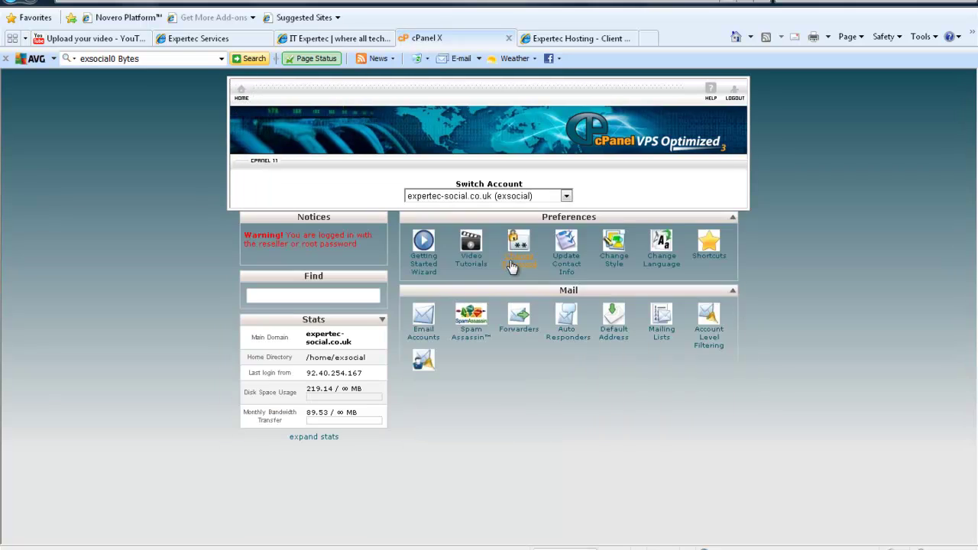
Open the File Manager's directory selection to view its options and close it.
scroll(512, 266, "down", 3)
left_click(513, 164)
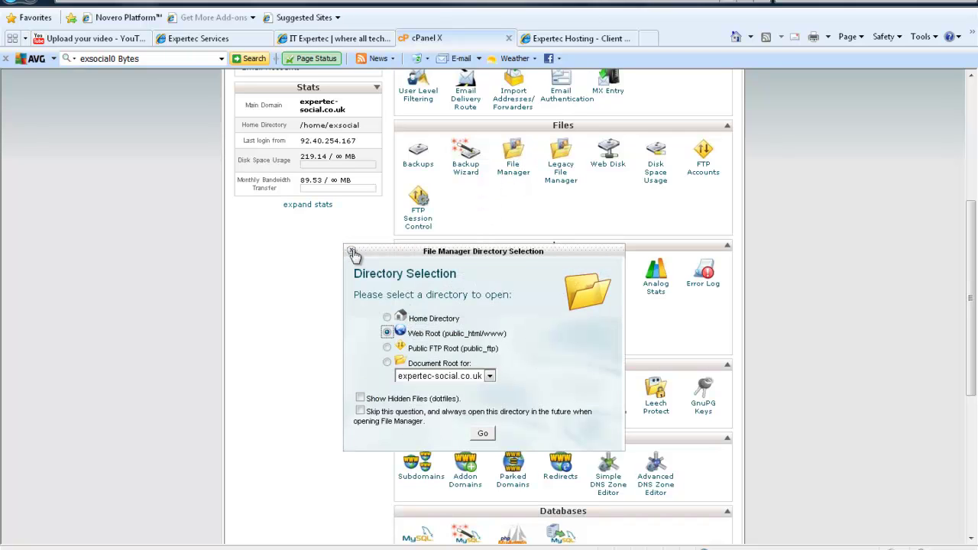
left_click(352, 252)
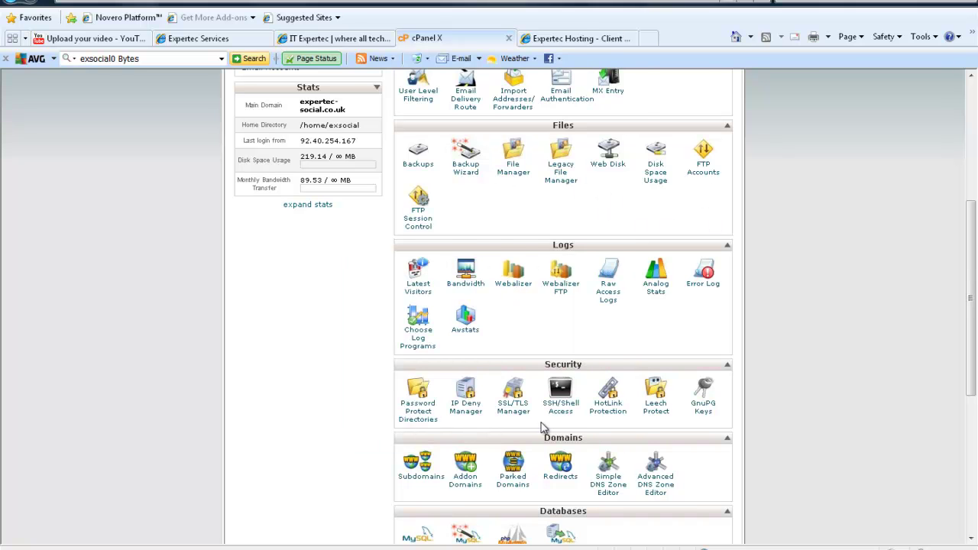
Browse the cPanel feature sections, view the SSH/Shell Access page, and return to the home page.
scroll(540, 415, "down", 2)
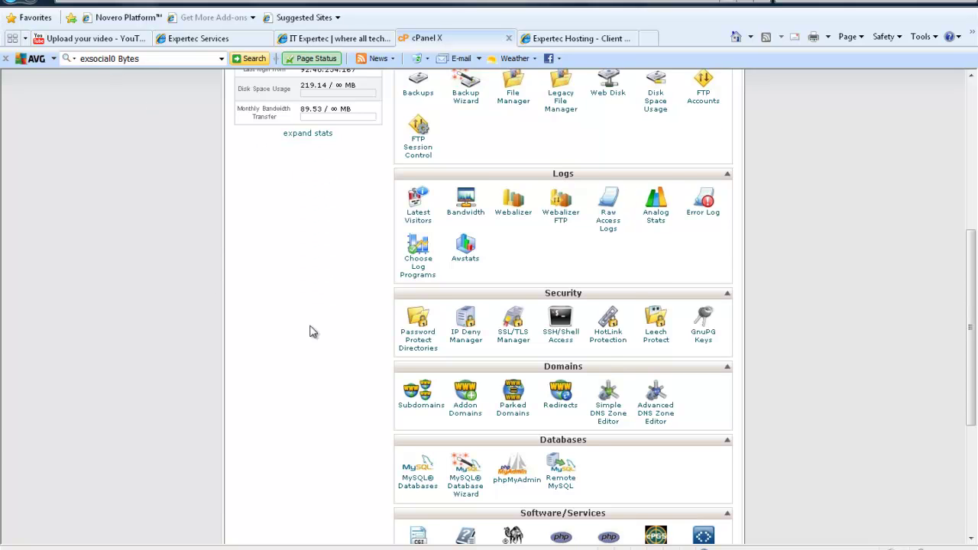
scroll(309, 332, "down", 8)
scroll(309, 332, "up", 6)
scroll(309, 332, "up", 1)
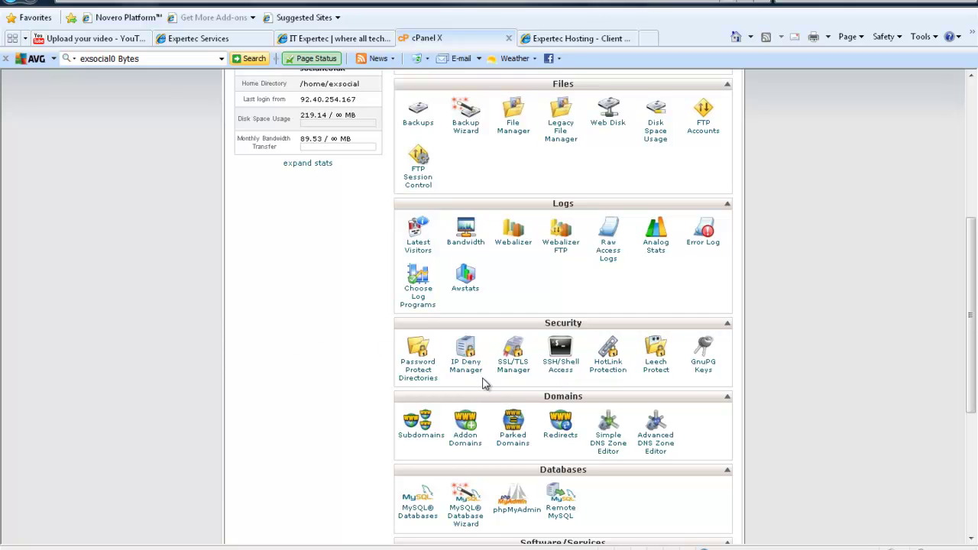
left_click(563, 373)
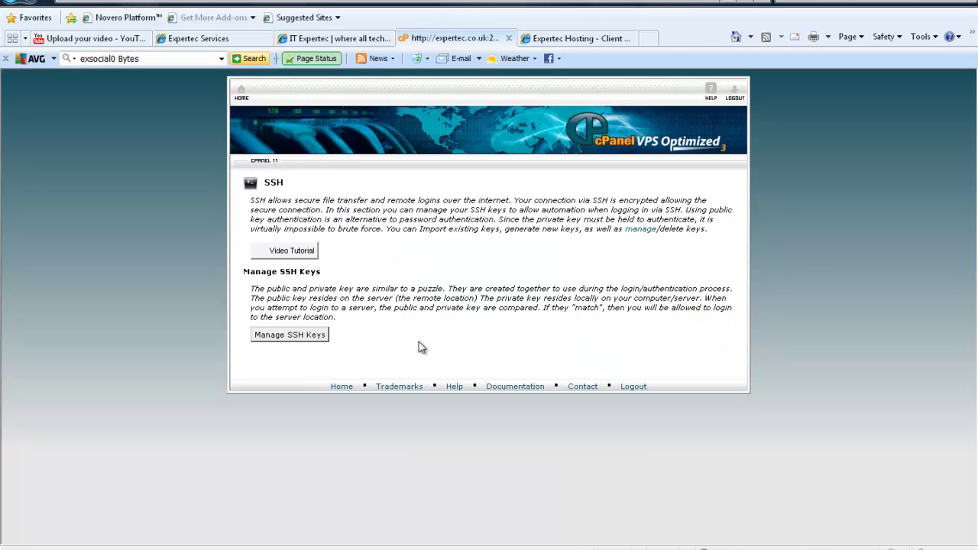
left_click(23, 3)
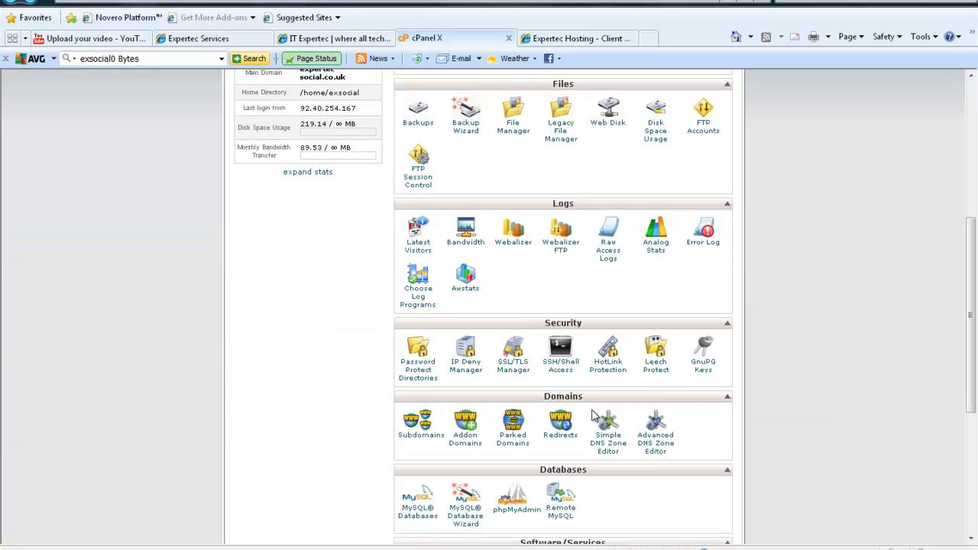
Examine the cPanel feature sections, including Domains, Databases, Software/Services and Advanced.
scroll(569, 397, "down", 2)
scroll(535, 355, "down", 1)
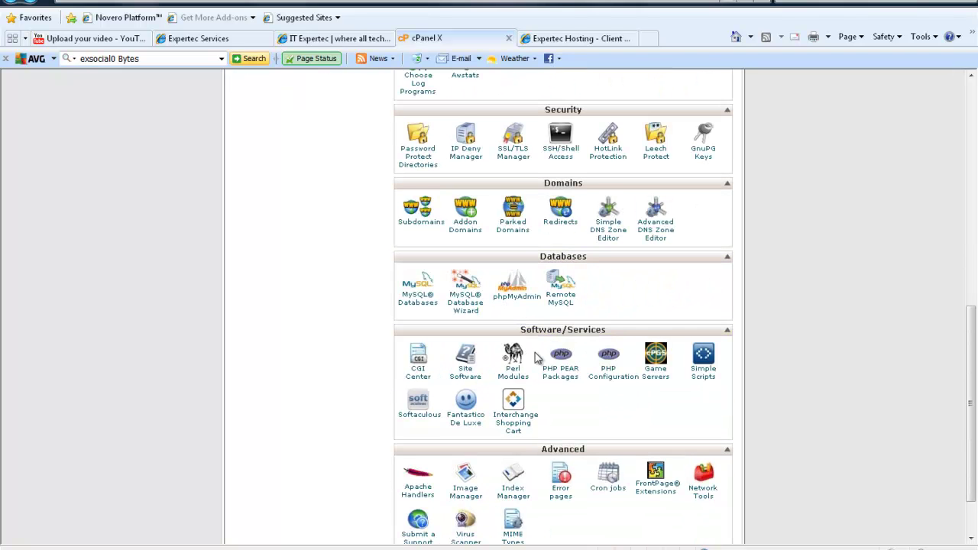
scroll(535, 369, "down", 1)
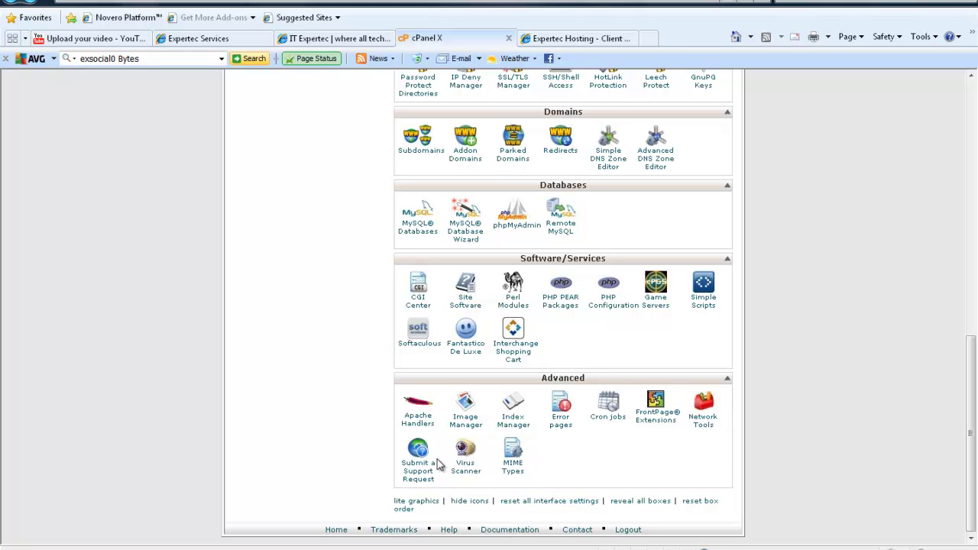
scroll(474, 340, "up", 1)
scroll(474, 340, "up", 1)
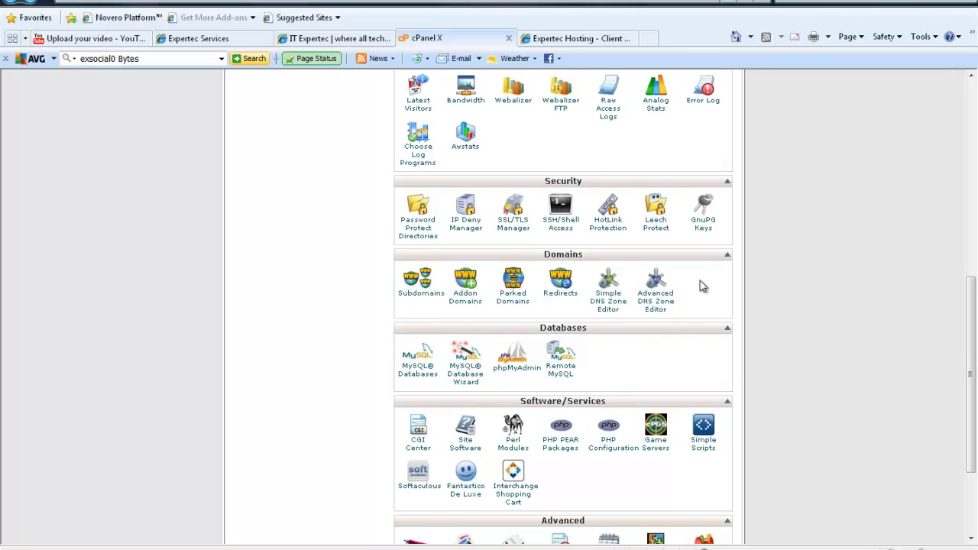
scroll(686, 320, "up", 4)
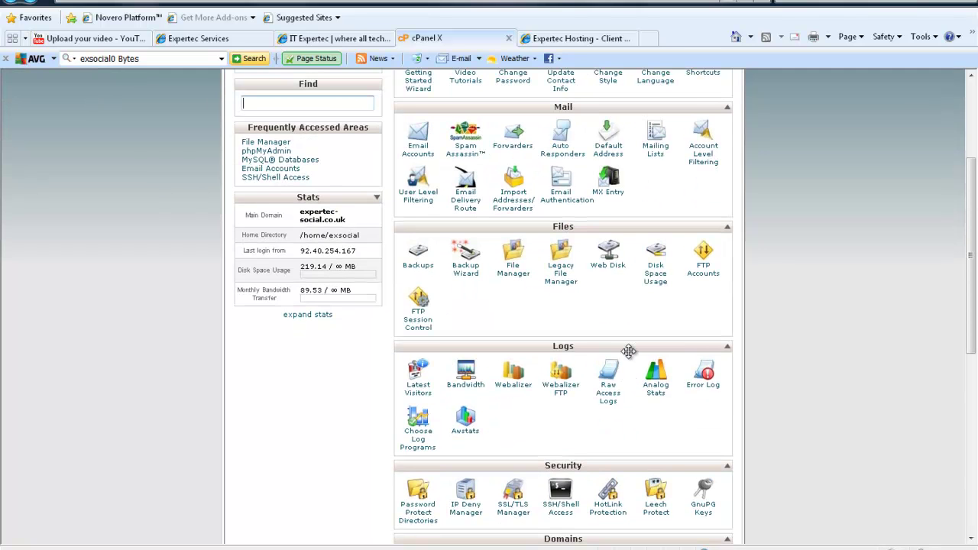
scroll(825, 424, "up", 2)
scroll(757, 467, "down", 8)
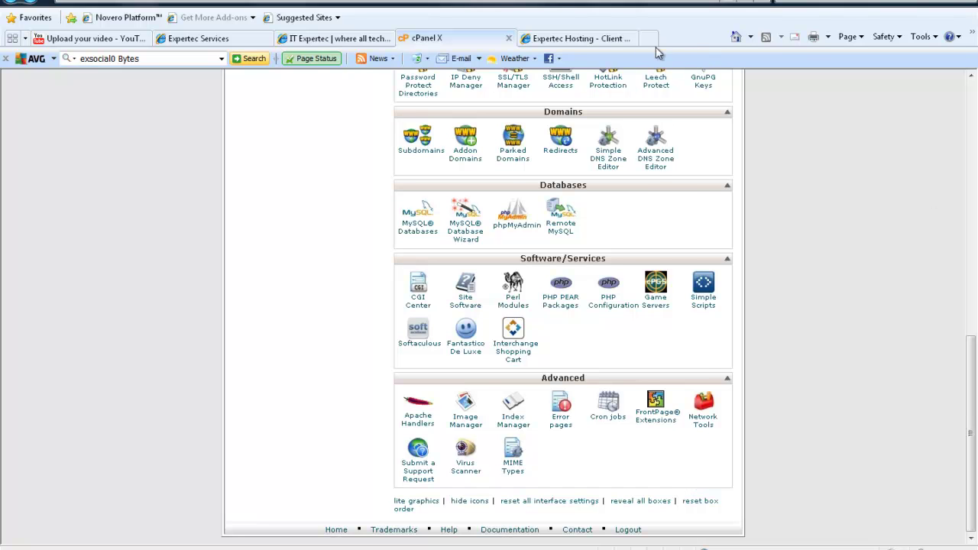
left_click(577, 37)
key("alt+d")
type("Ex")
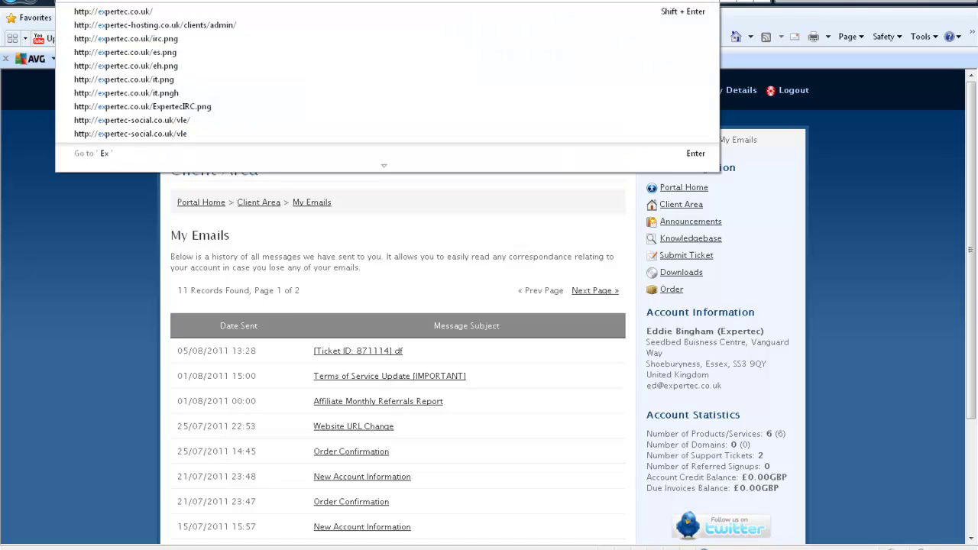
key("Down")
key("Return")
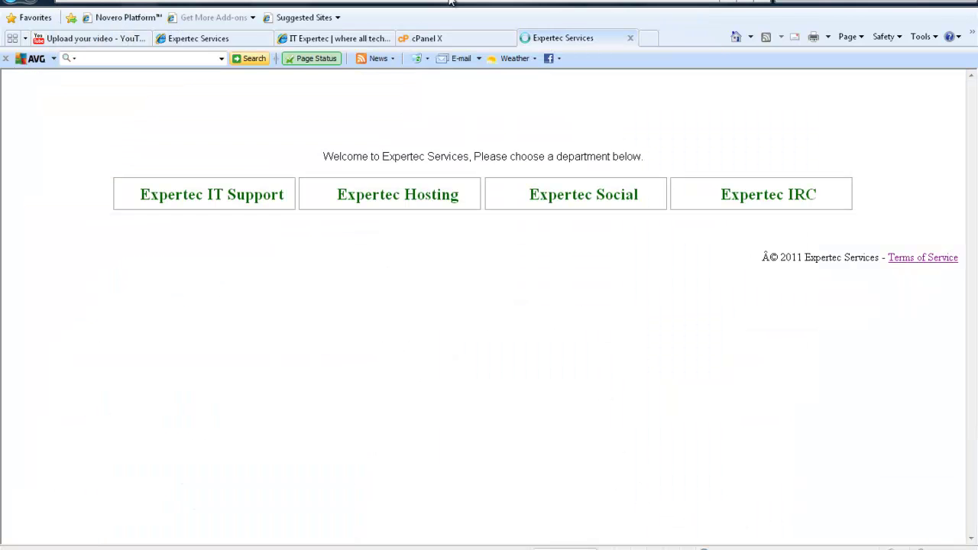